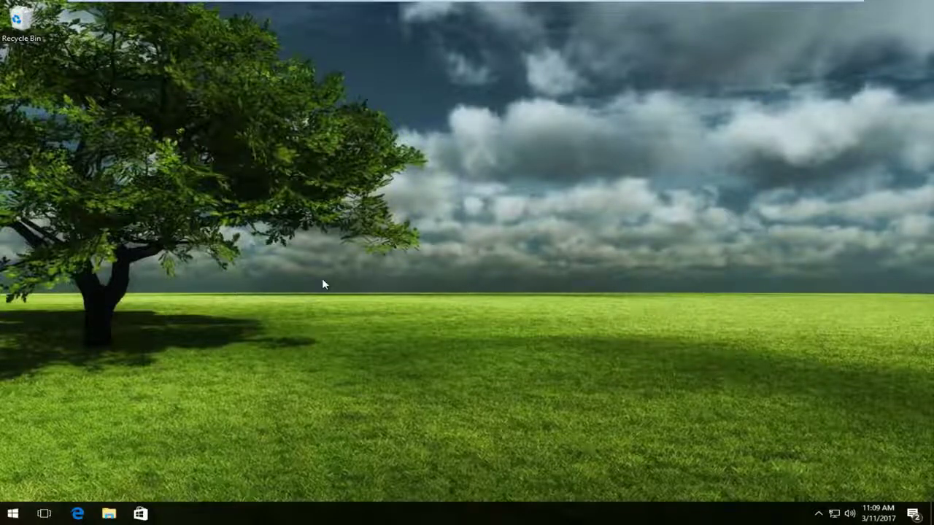
Open a File Explorer window and shift it slightly to the right.
left_click(108, 515)
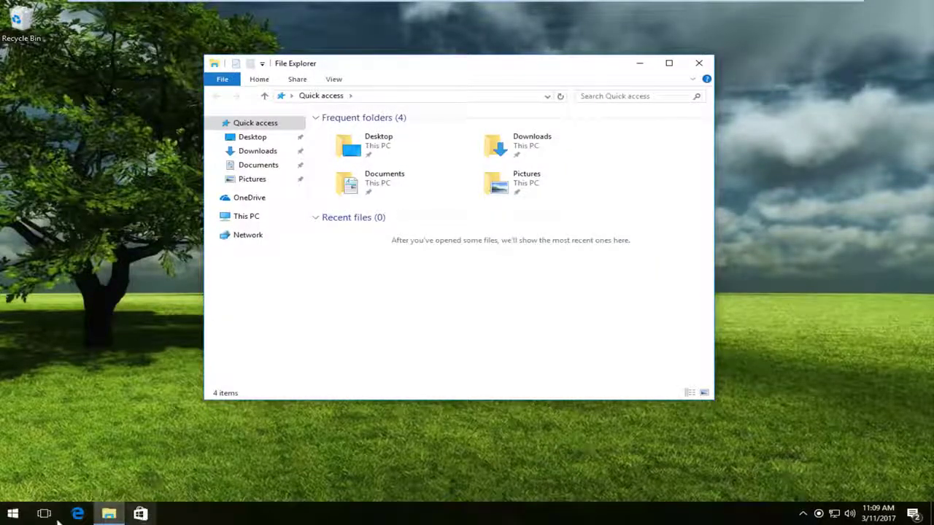
left_click(13, 514)
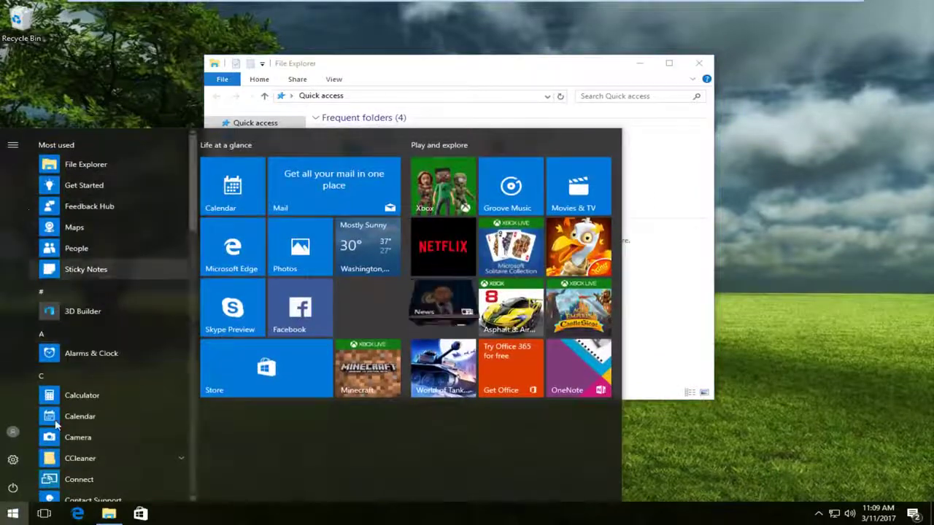
left_click_drag(431, 77, 483, 75)
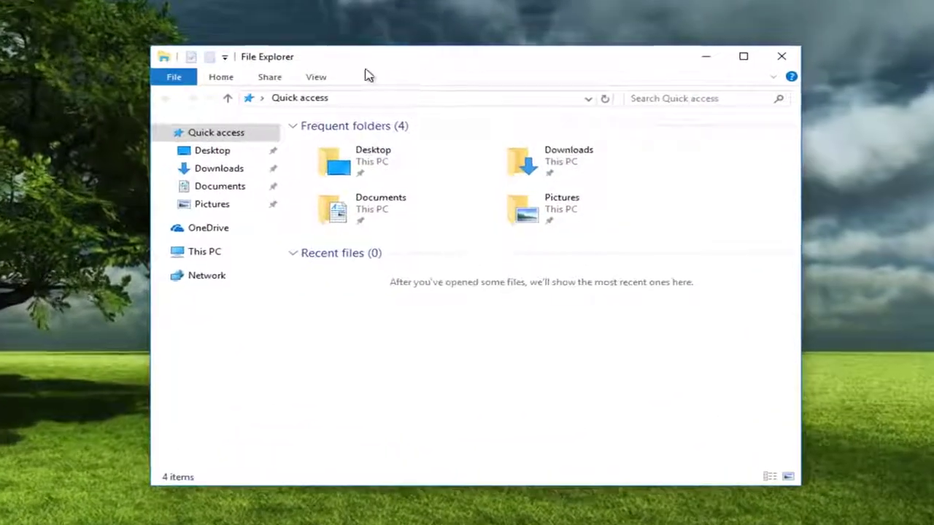
Browse from This PC through Local Disk (C:) and Users into the current user's profile folder.
left_click(207, 257)
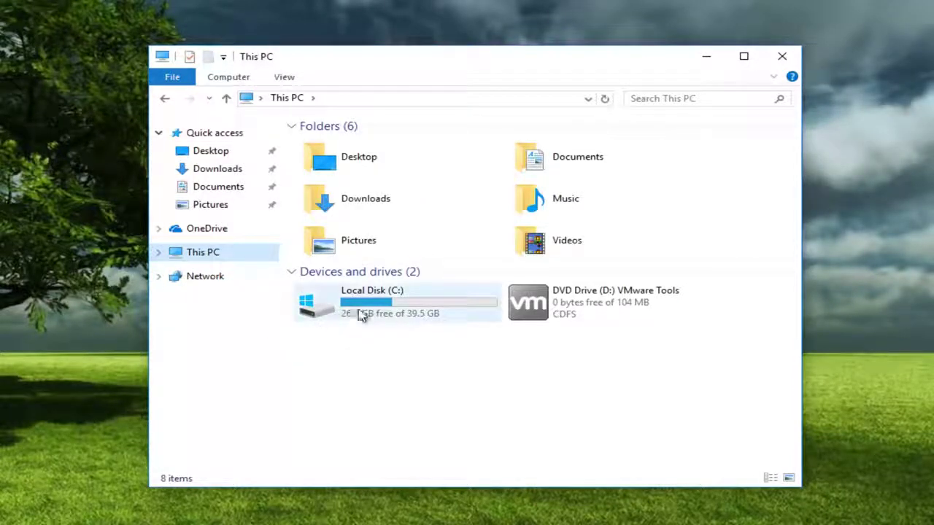
mouse_move(375, 312)
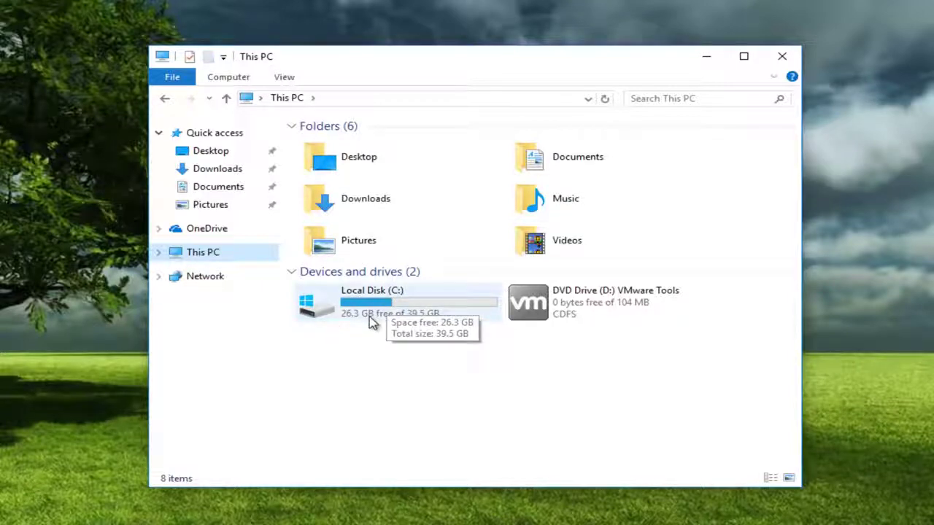
double_click(367, 312)
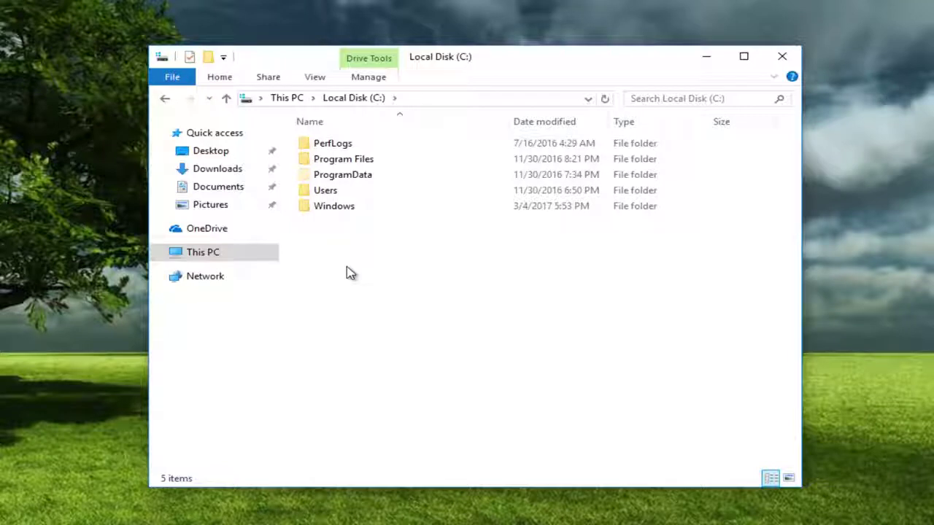
double_click(326, 197)
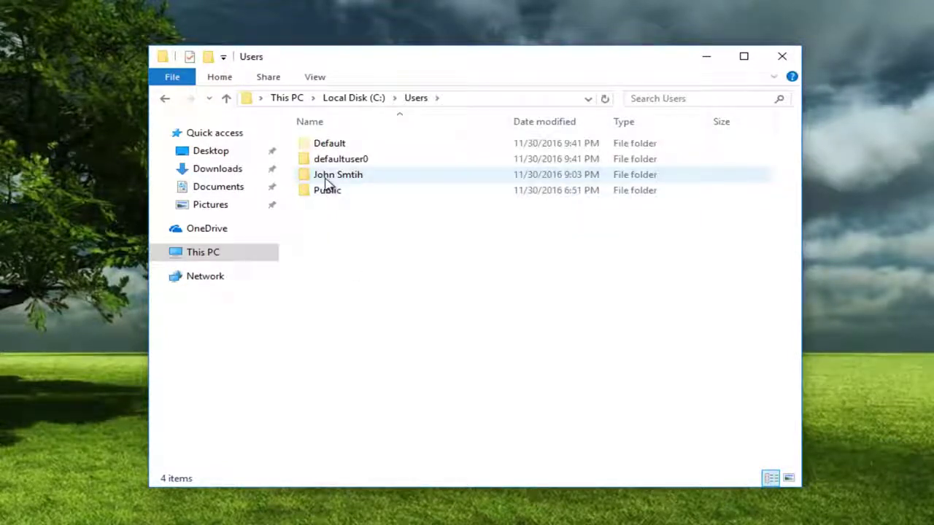
mouse_move(326, 182)
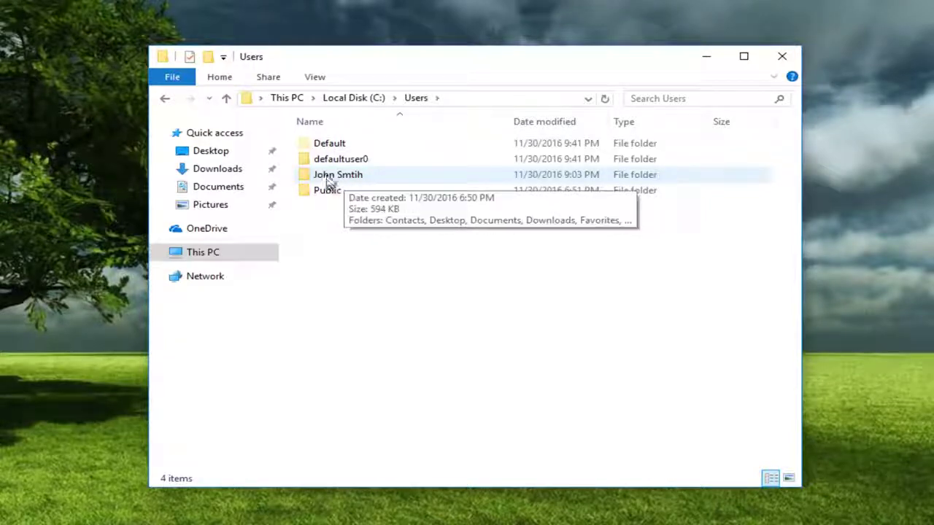
double_click(340, 176)
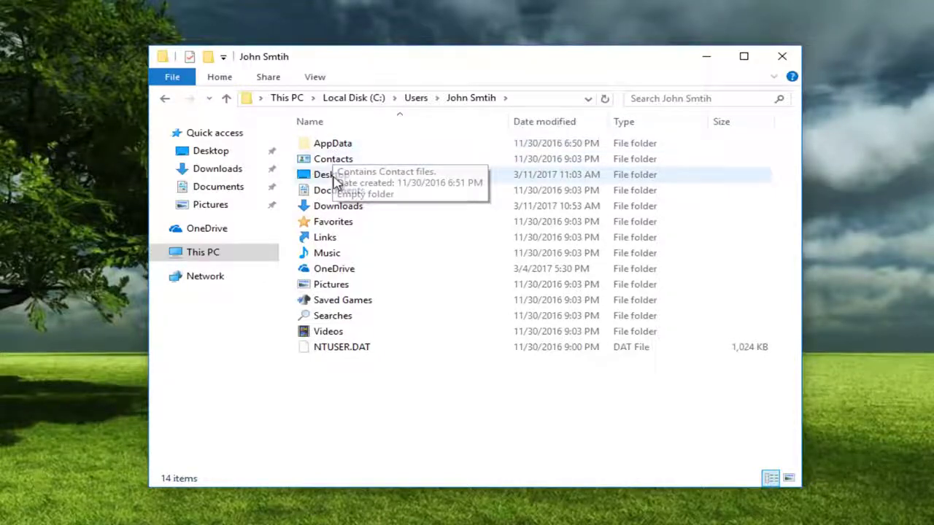
left_click(317, 80)
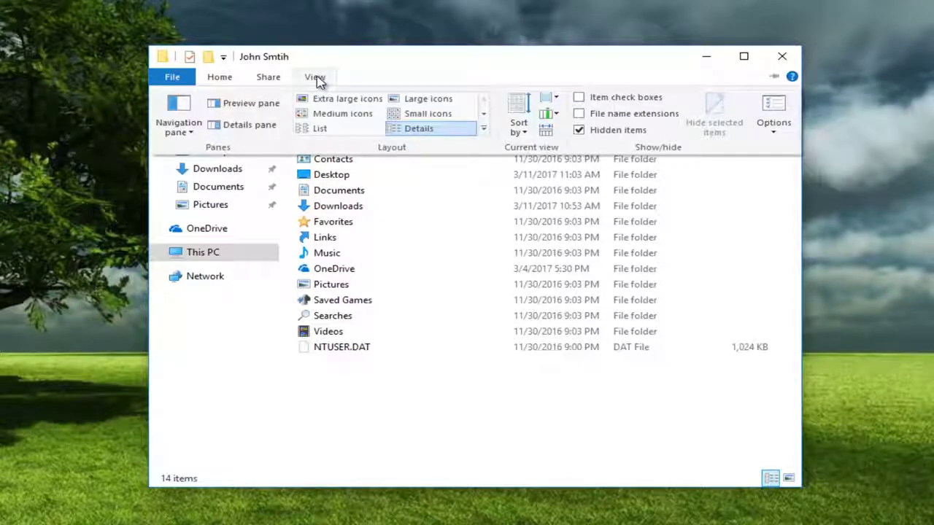
left_click(775, 117)
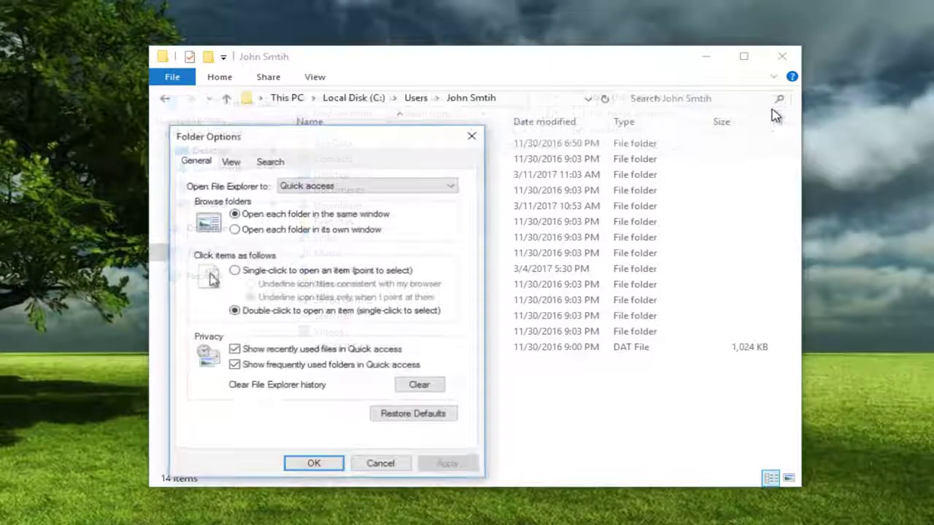
left_click_drag(337, 148, 482, 108)
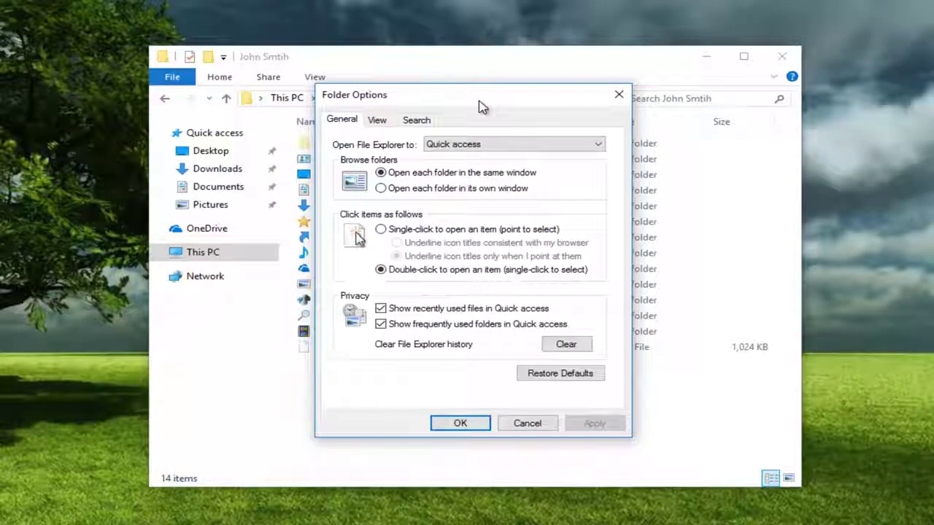
left_click(378, 121)
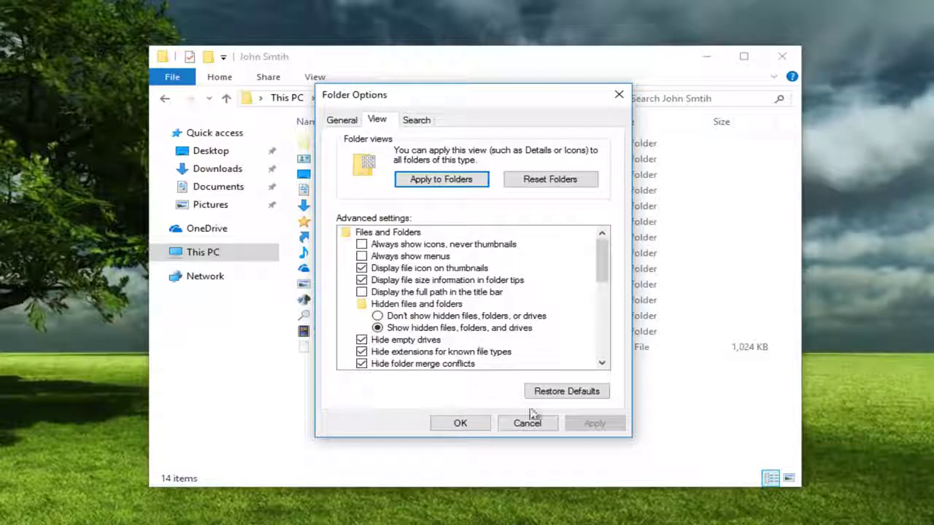
left_click(459, 424)
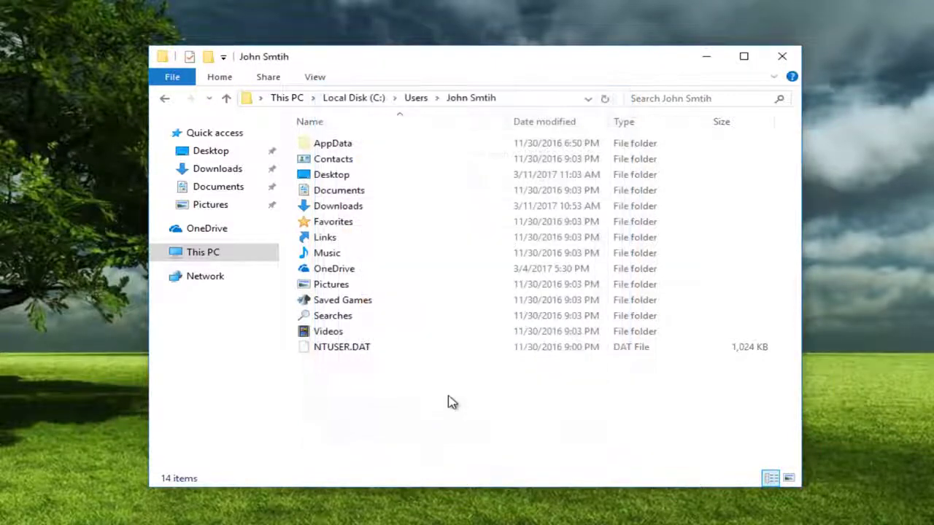
Go into AppData > Local, delete iconcache.db, and close the Local folder window.
double_click(321, 148)
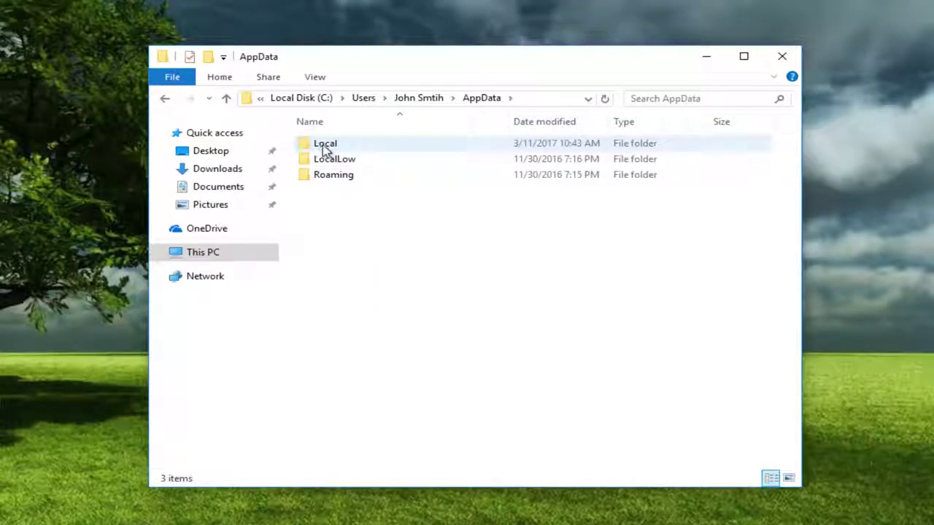
double_click(322, 148)
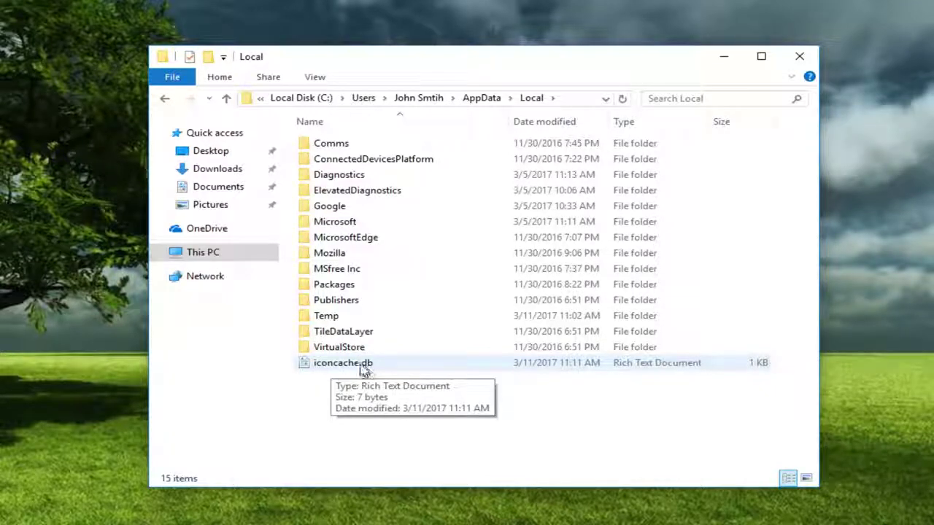
right_click(356, 368)
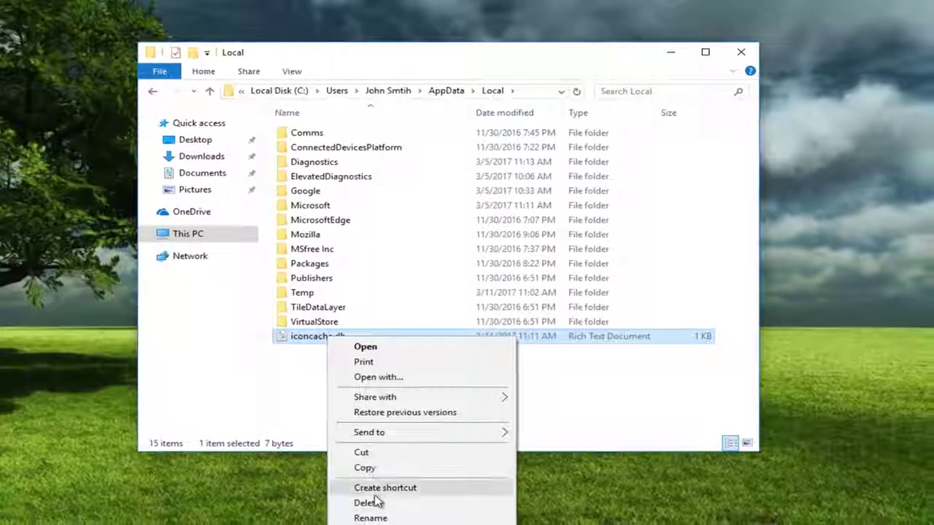
left_click(367, 503)
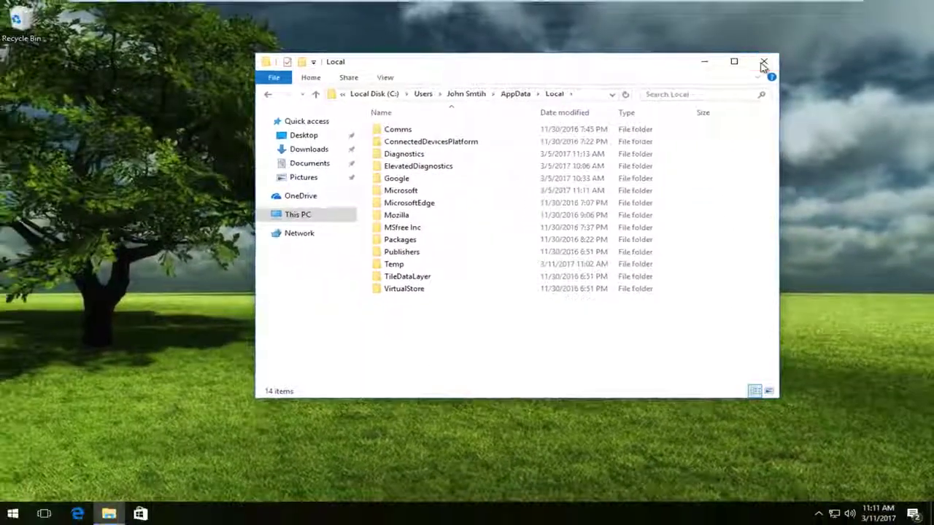
left_click(763, 63)
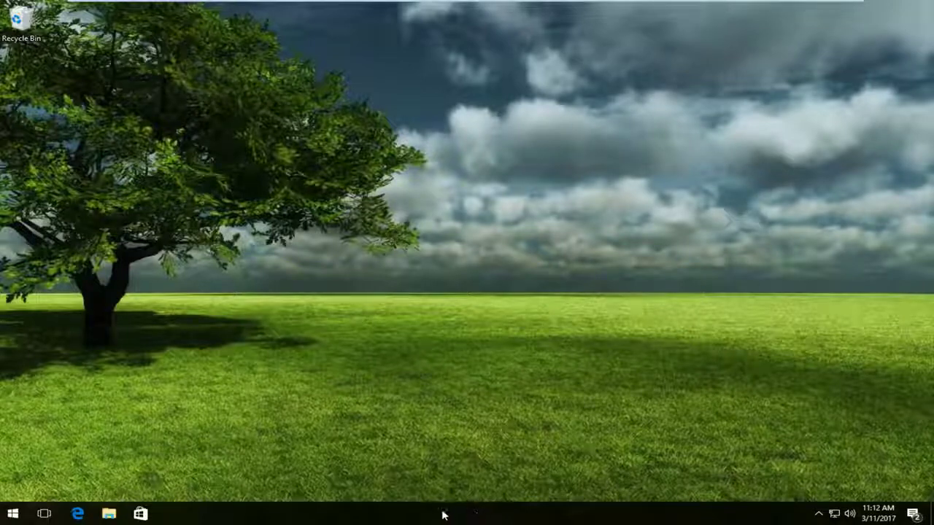
Launch Task Manager from the taskbar, select explorer.exe on the Details tab, and choose End task.
right_click(500, 515)
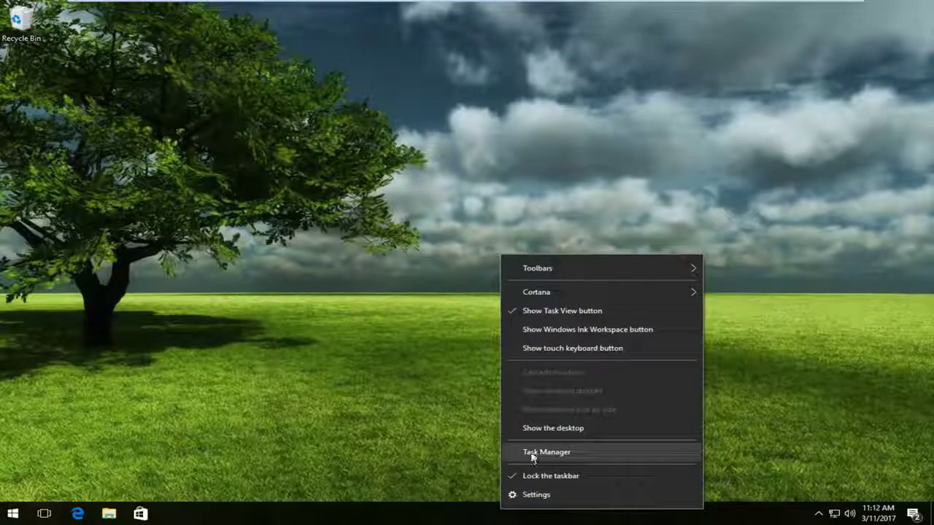
left_click(569, 455)
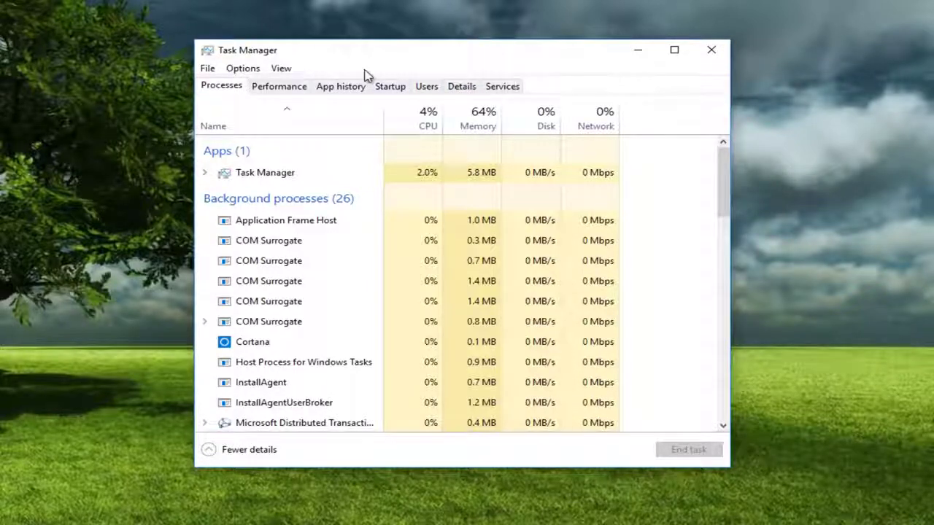
left_click(462, 89)
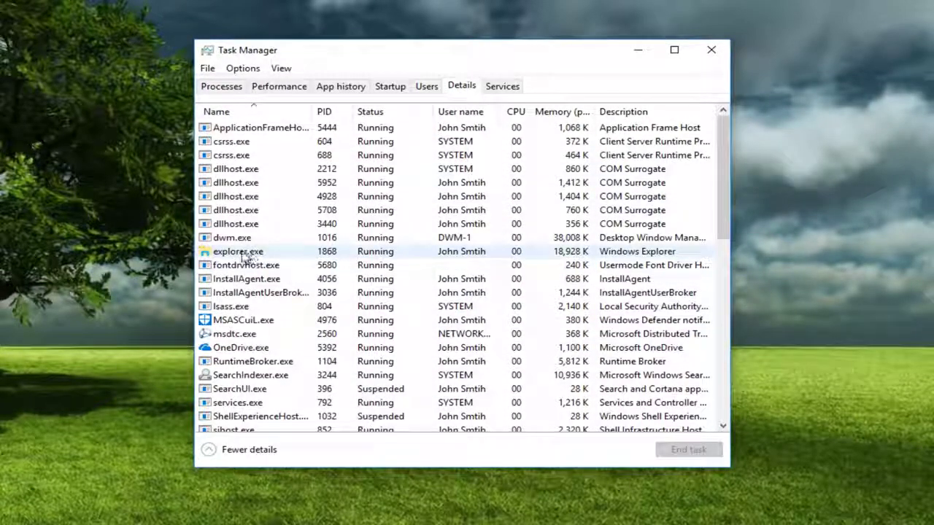
left_click(244, 252)
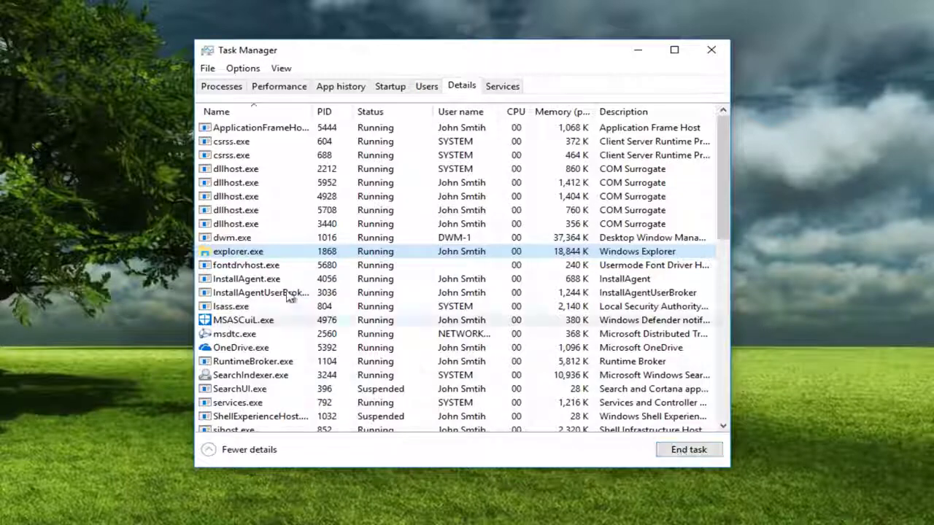
left_click(687, 448)
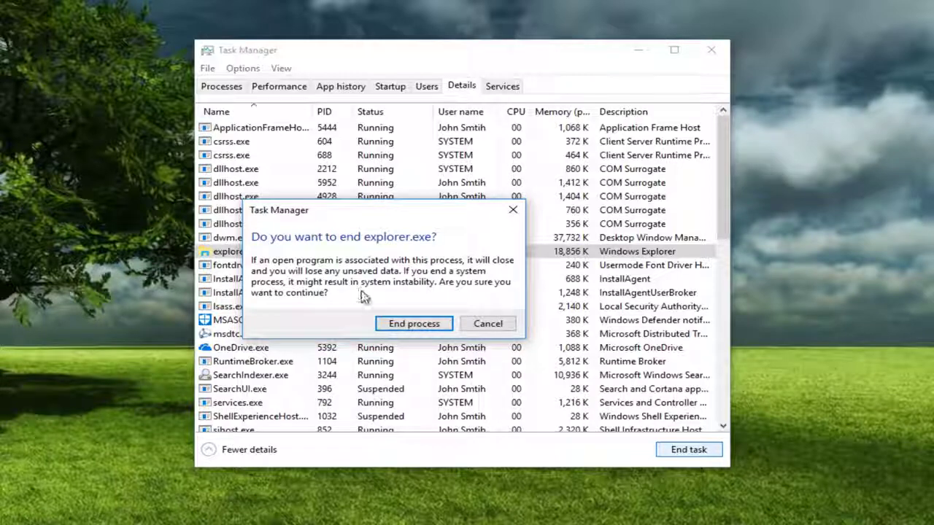
Confirm ending explorer.exe, then restart it through File > Run new task with 'explorer.exe'.
left_click(395, 323)
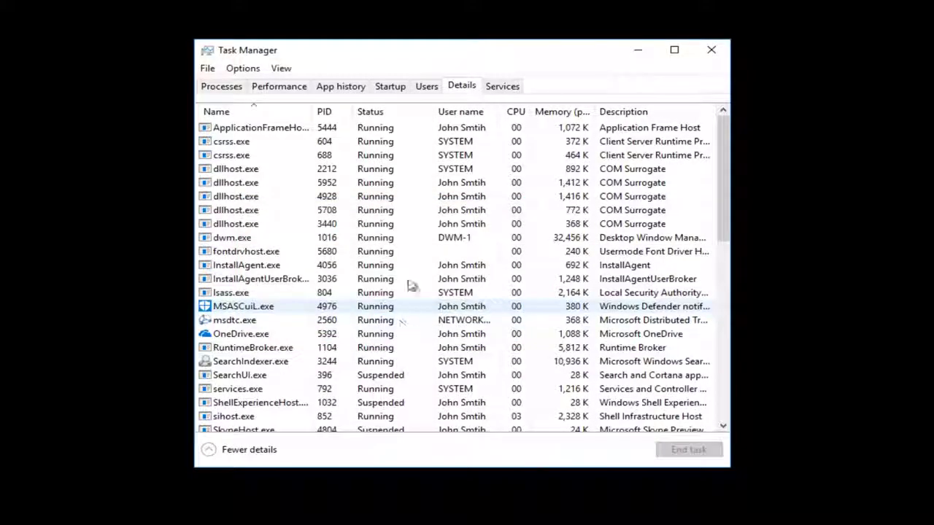
left_click_drag(456, 52, 425, 53)
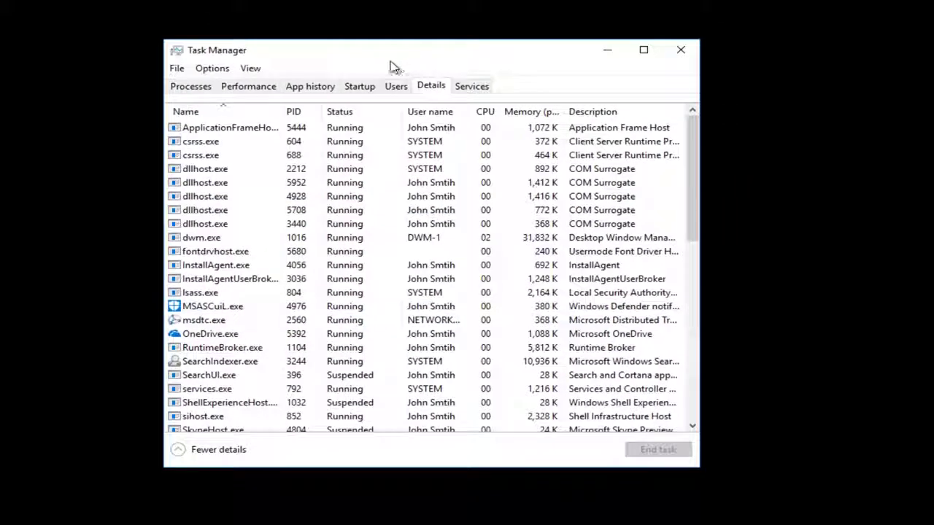
left_click(177, 70)
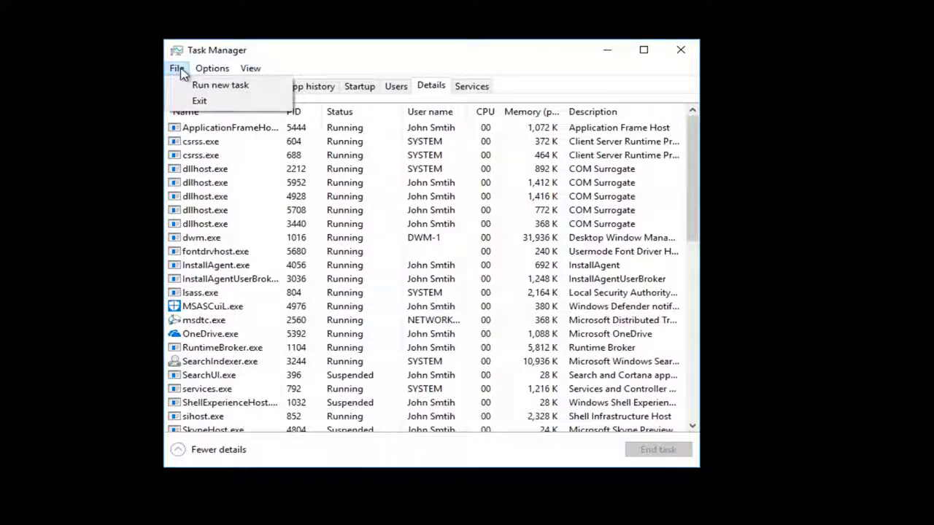
left_click(177, 68)
left_click(183, 73)
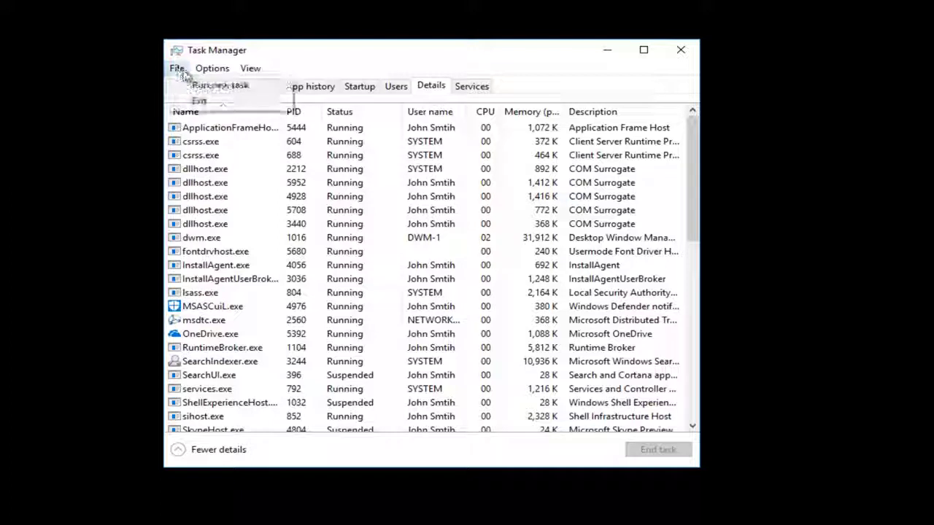
left_click(201, 85)
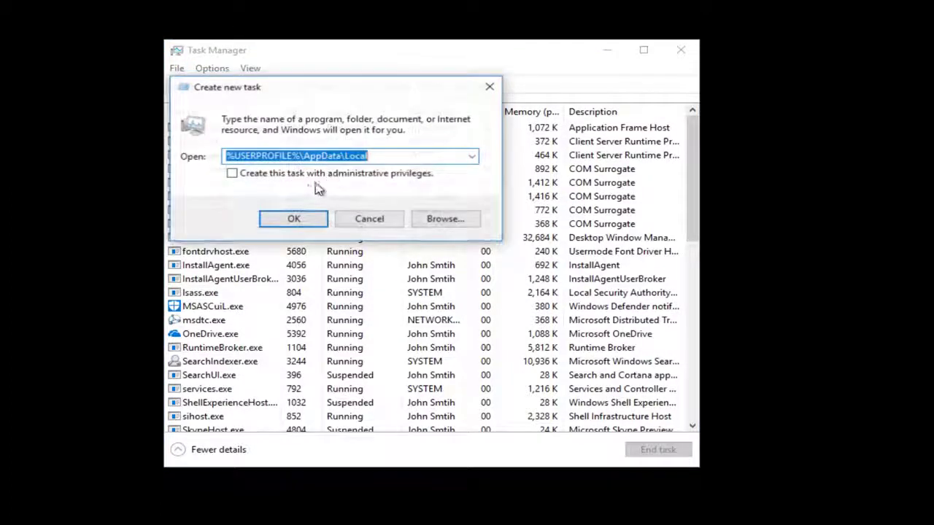
type("%")
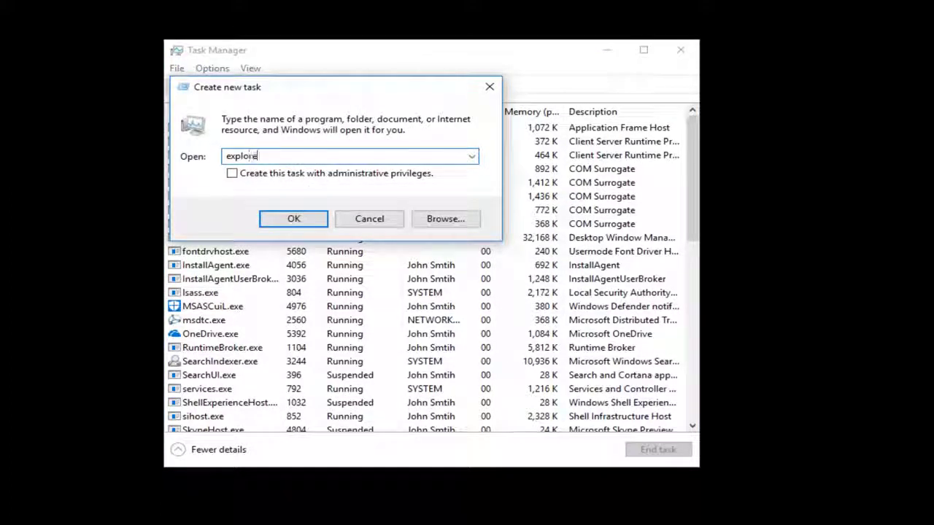
type("explorer.exe")
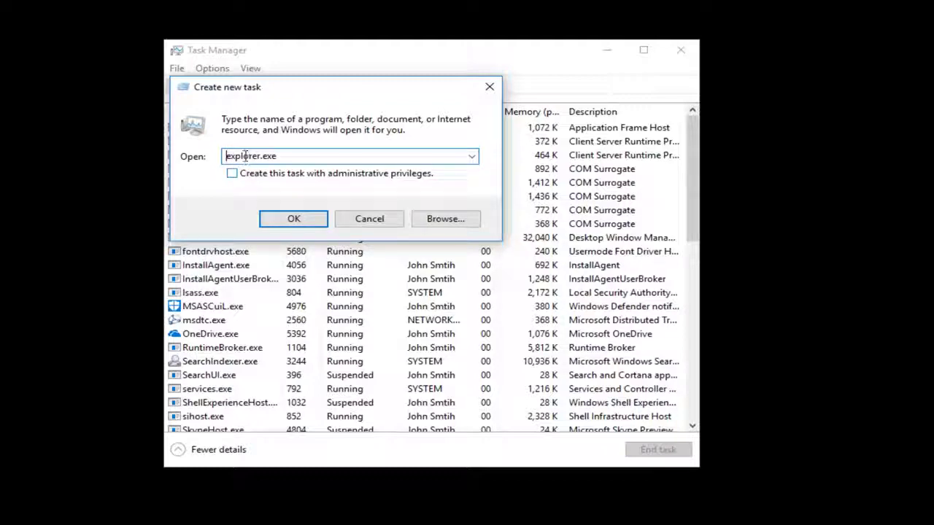
left_click(295, 220)
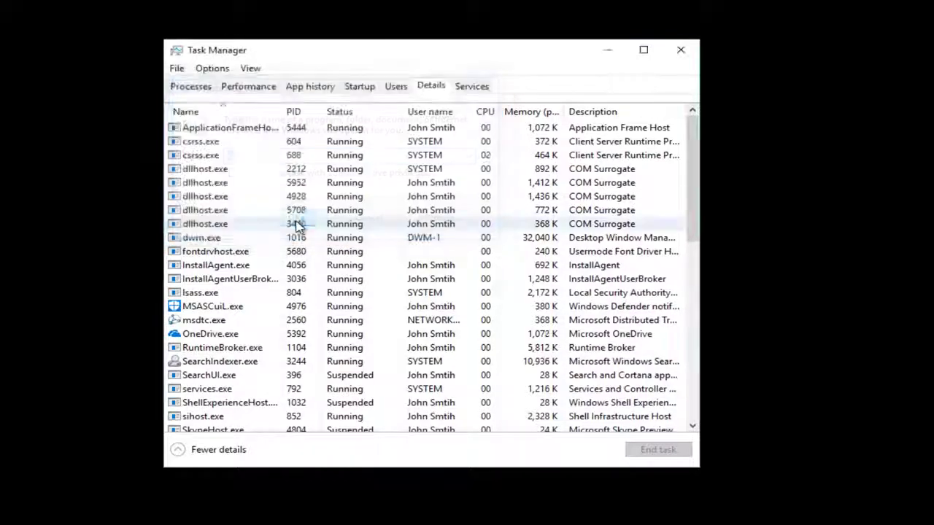